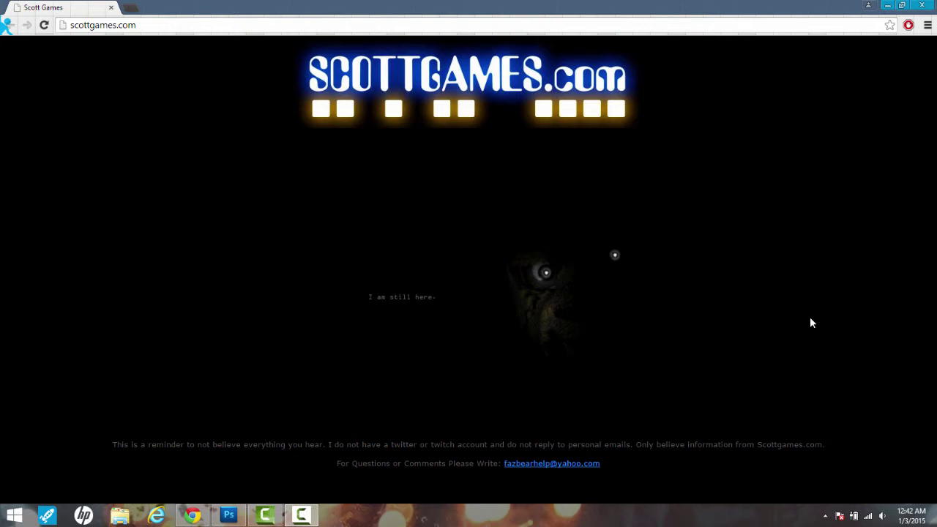
# Step: Bring up the right-click menu on the dark teaser image on scottgames.com
pyautogui.rightClick(566, 345)
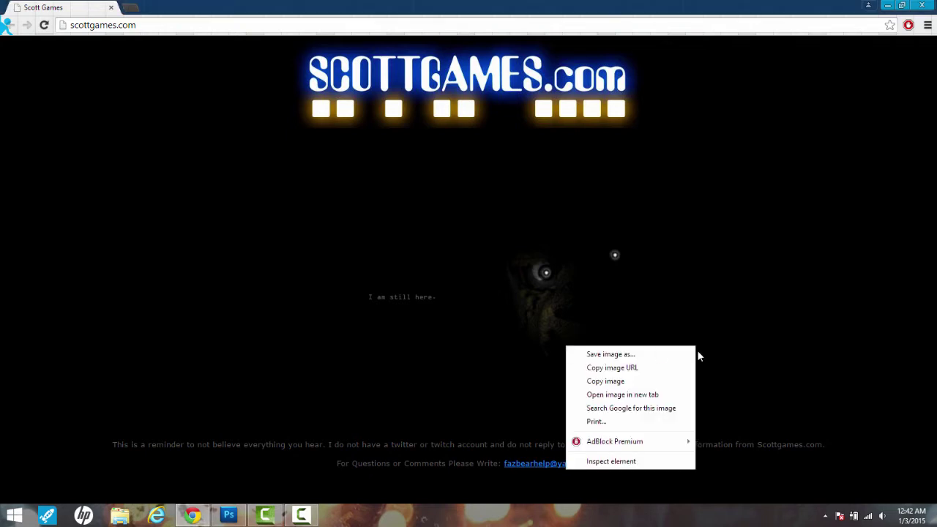
pyautogui.click(789, 353)
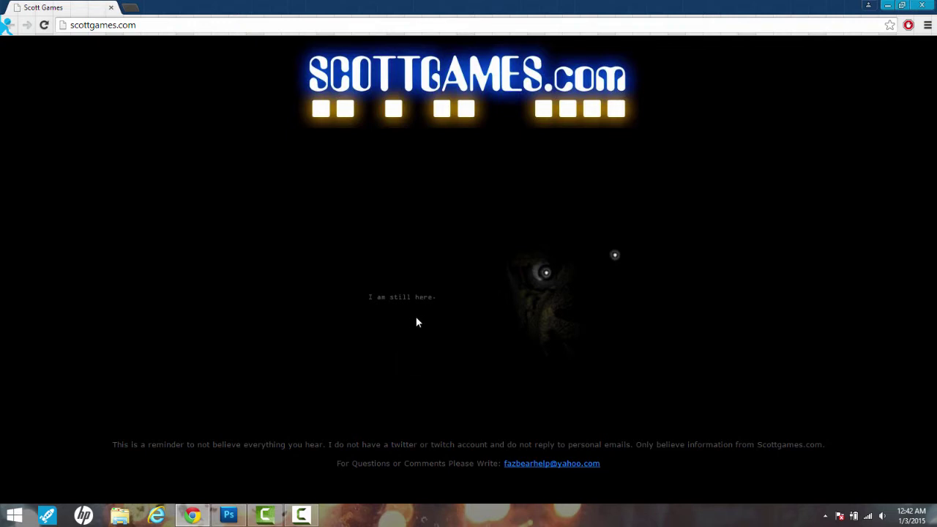
pyautogui.rightClick(505, 346)
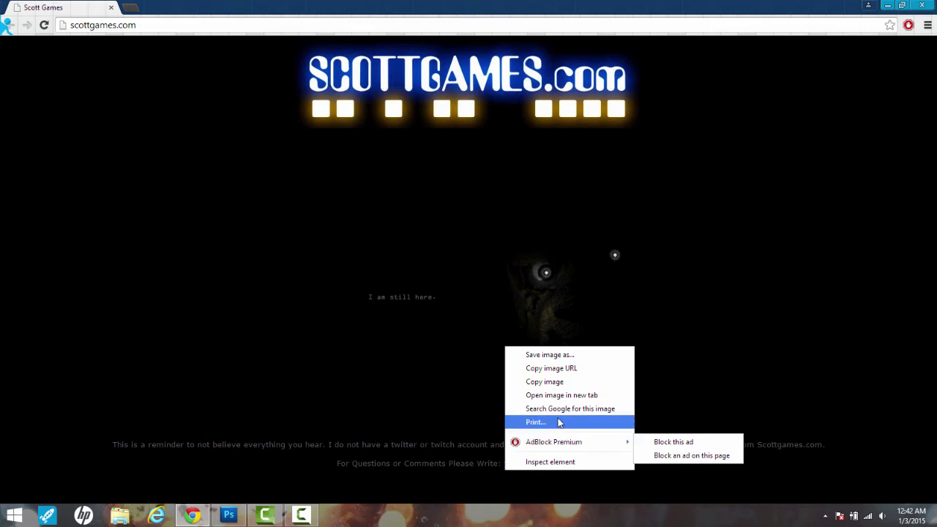
# Step: Inspect the teaser image's fnaf3.jpg source and the expanded <head> markup, then close DevTools
pyautogui.click(541, 462)
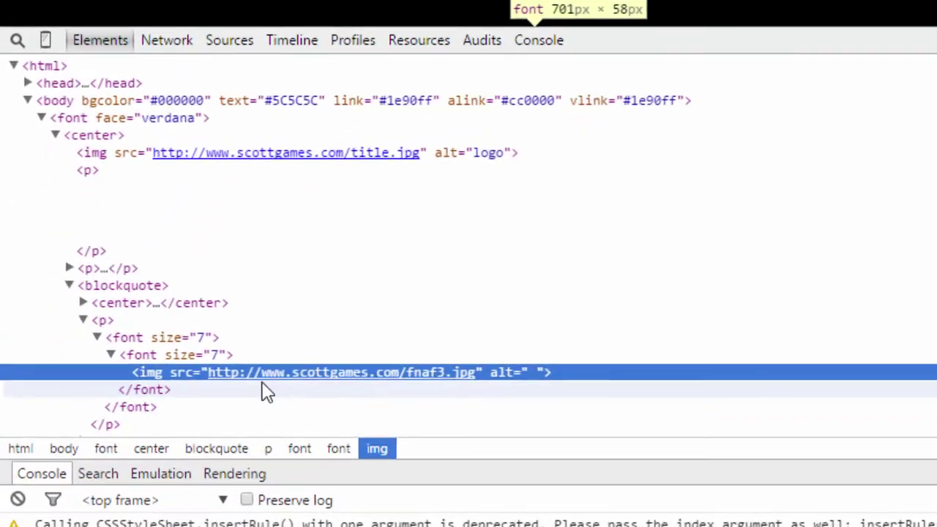
pyautogui.moveTo(476, 385)
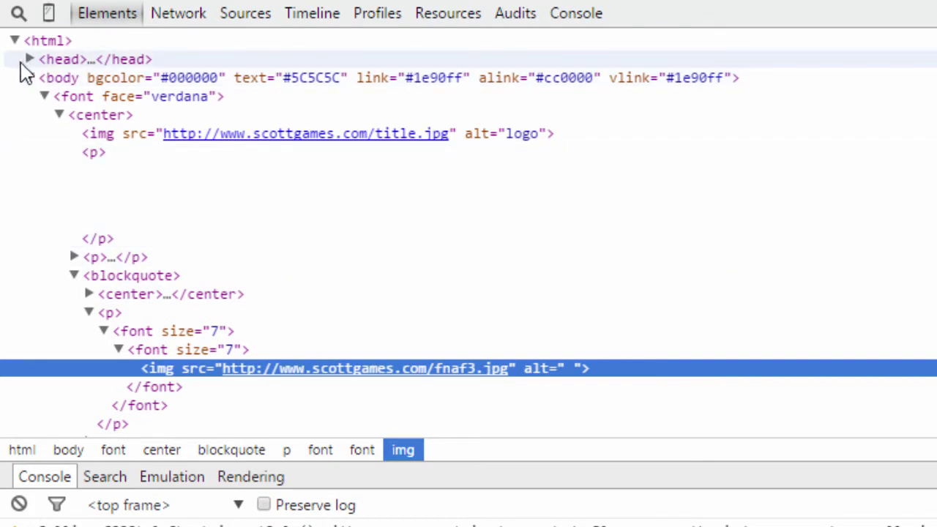
pyautogui.click(30, 64)
pyautogui.click(29, 60)
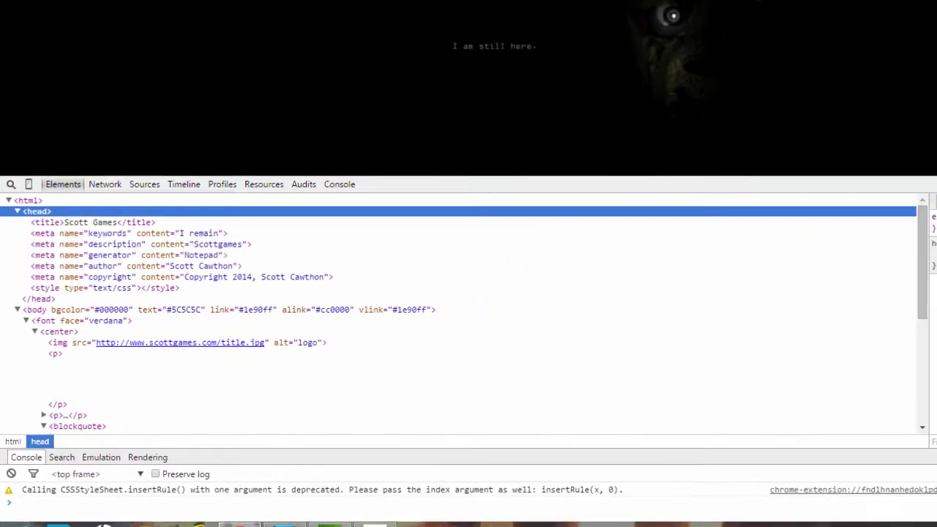
pyautogui.press('F12')
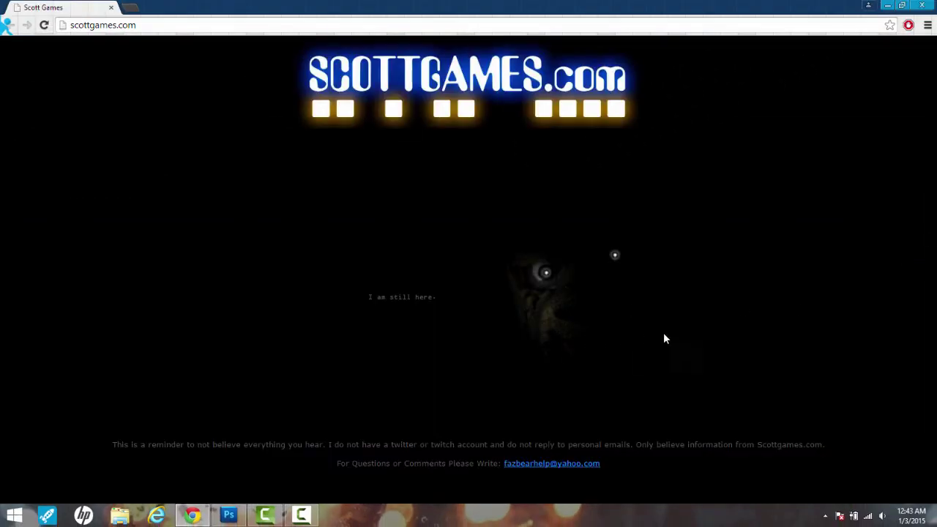
# Step: Bring up fnaf3.psd in Photoshop and toggle its Brightness/Contrast 1 layer's visibility
pyautogui.click(228, 515)
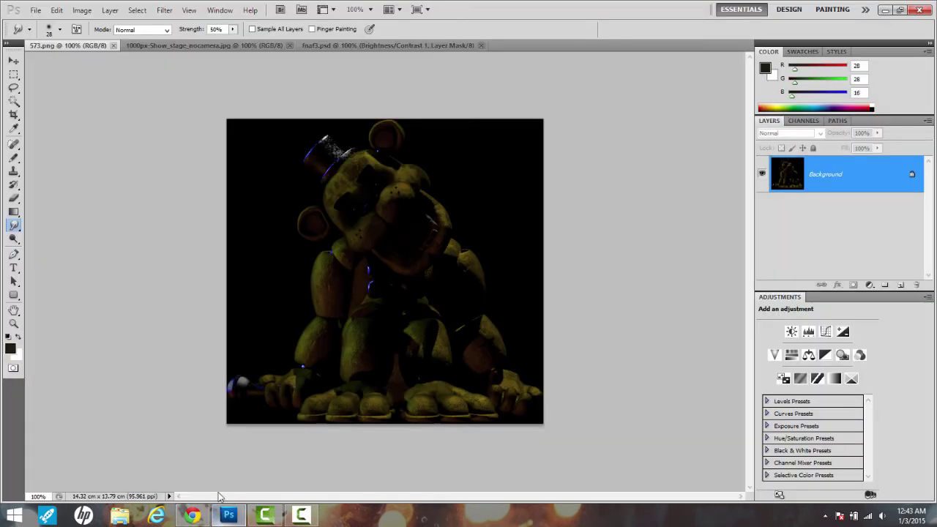
pyautogui.click(193, 41)
pyautogui.click(326, 45)
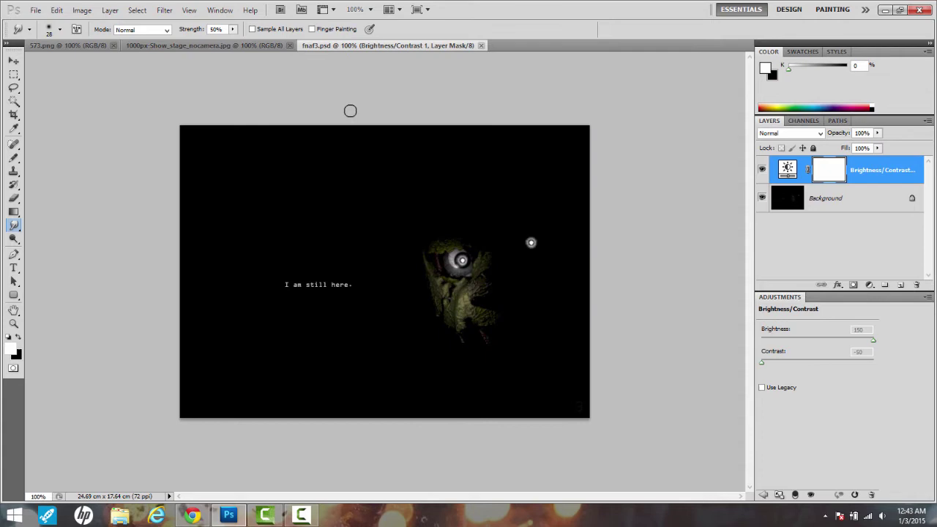
pyautogui.click(761, 169)
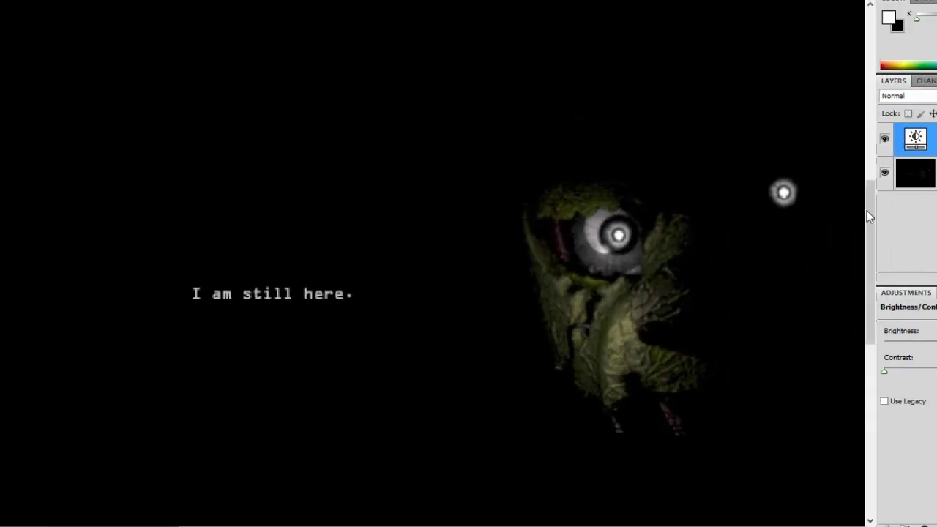
# Step: Pan around the brightened fnaf3 canvas to inspect its lower corner
pyautogui.moveTo(866, 207); pyautogui.dragTo(864, 285)
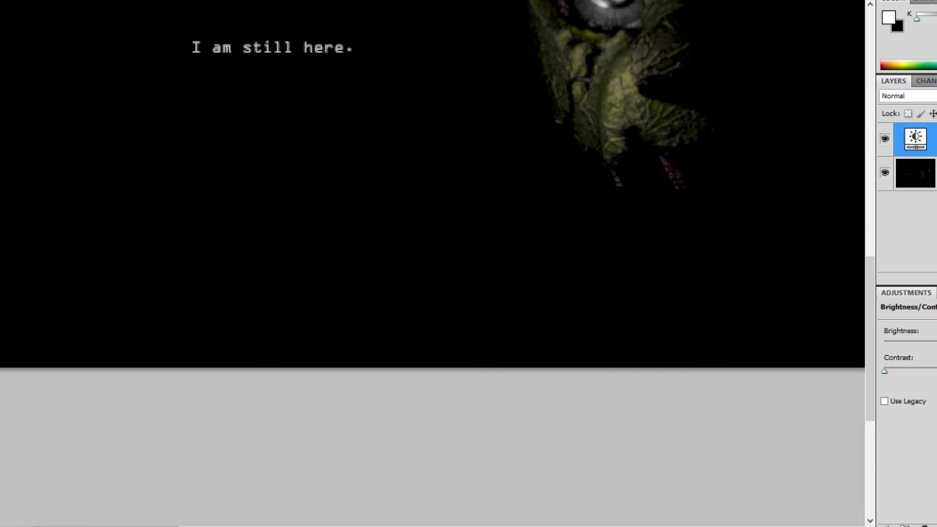
pyautogui.hscroll(5, 521, 521)
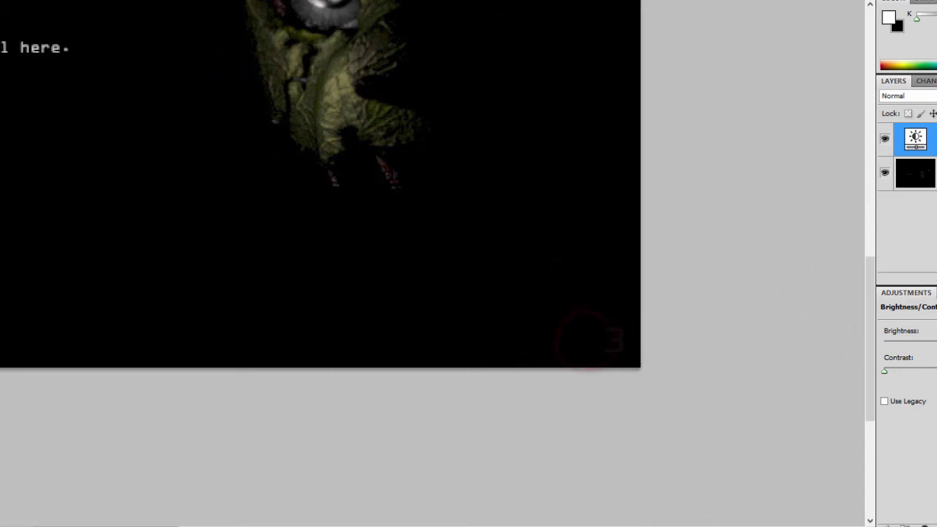
pyautogui.hscroll(-8, 519, 513)
pyautogui.hscroll(5, 519, 525)
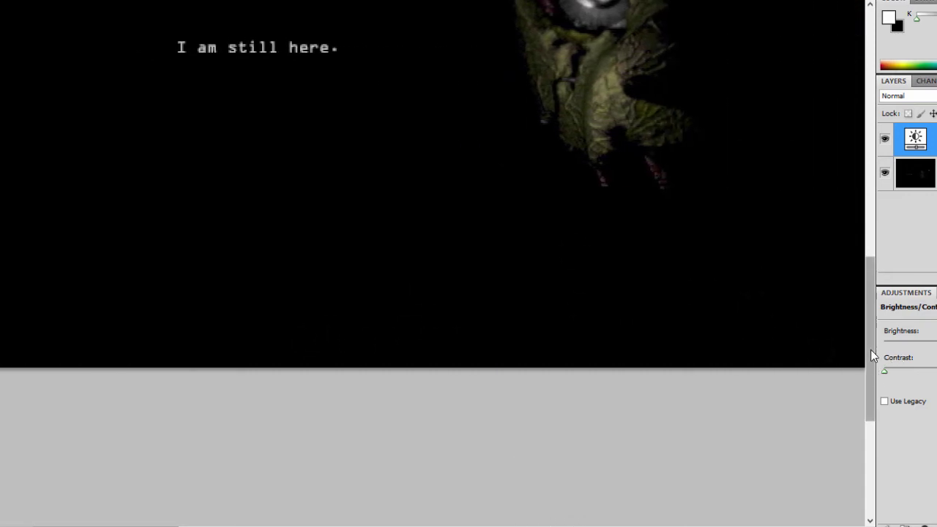
pyautogui.moveTo(870, 349); pyautogui.dragTo(860, 308)
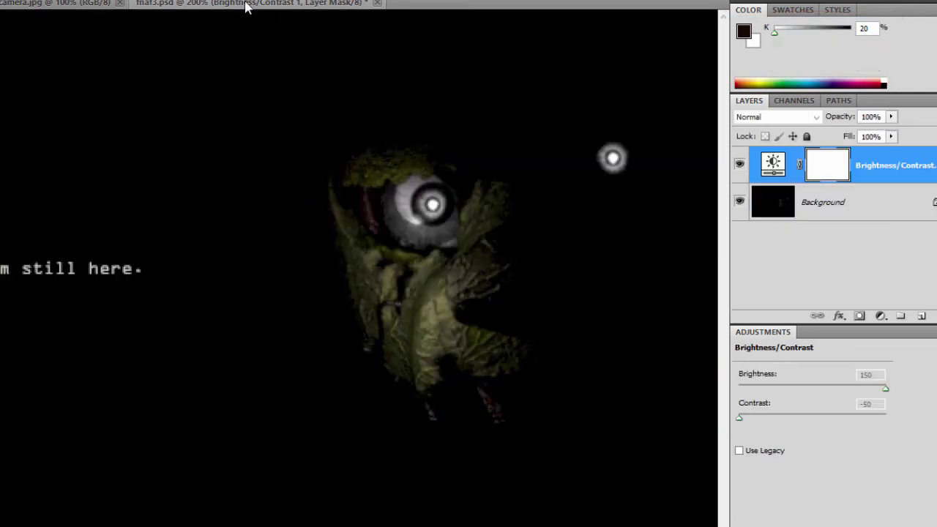
# Step: On fnaf3.psd's Background layer, eyedropper several light and dark spots on the teaser figure
pyautogui.click(244, 6)
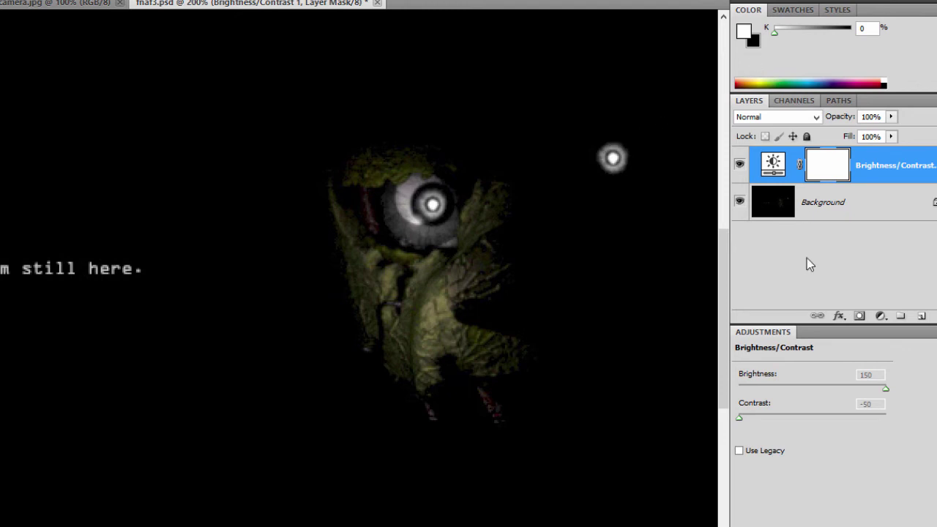
pyautogui.click(783, 207)
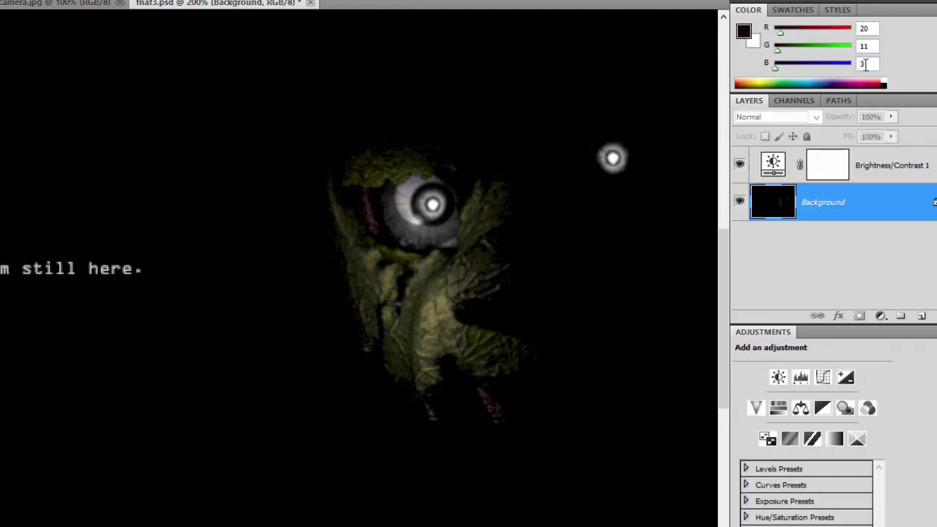
pyautogui.click(445, 327)
pyautogui.click(441, 322)
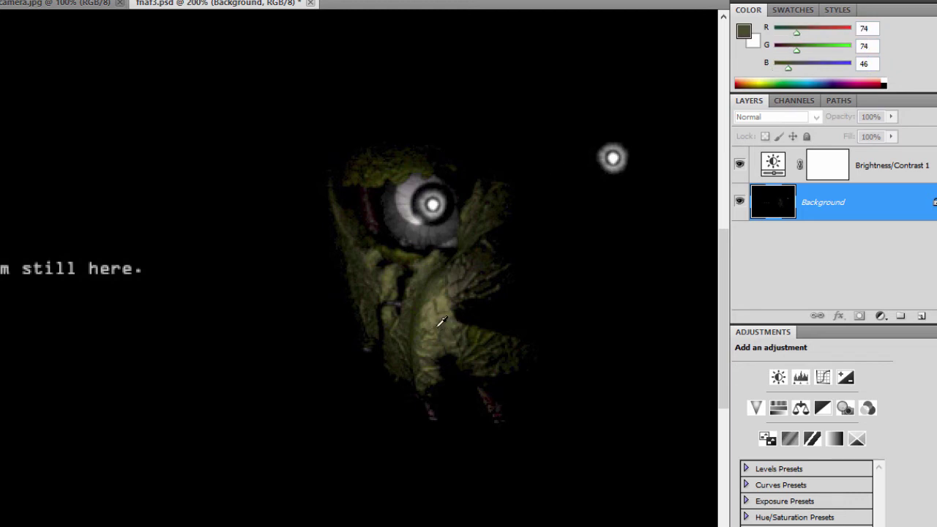
pyautogui.click(454, 331)
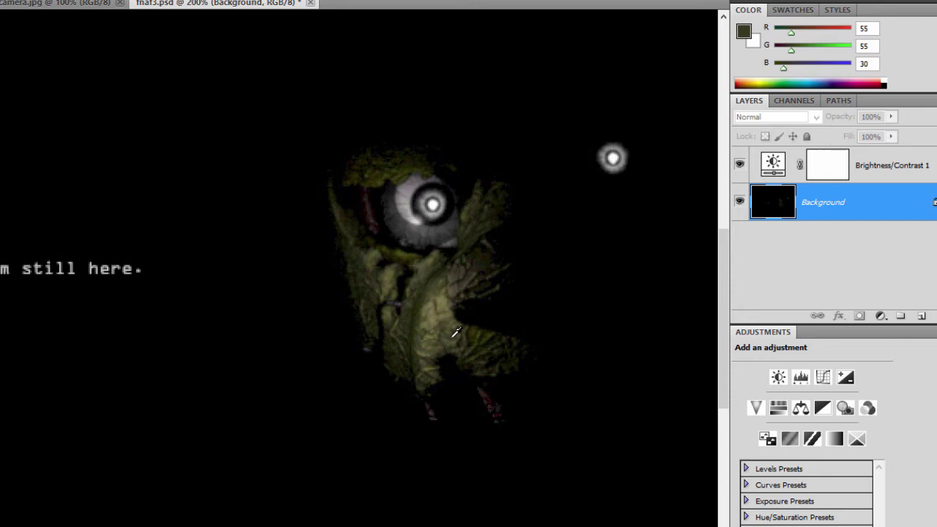
pyautogui.click(438, 313)
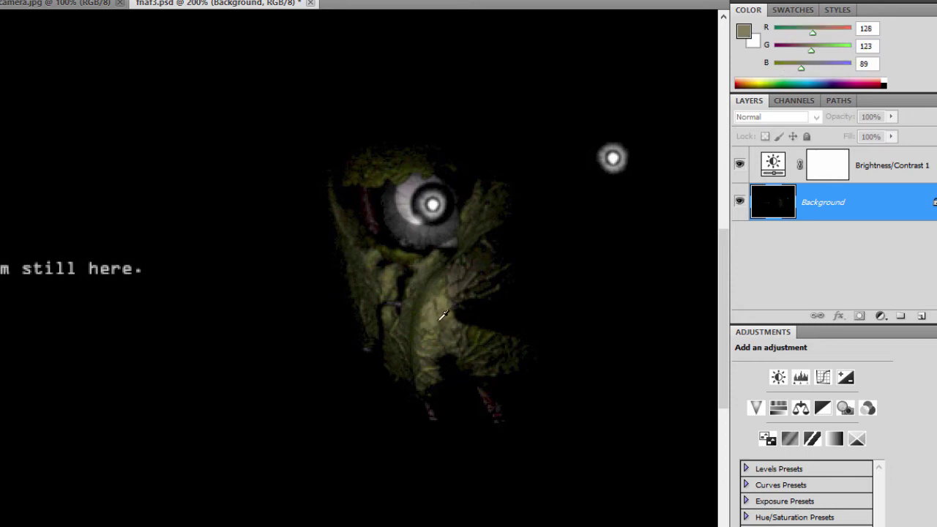
pyautogui.click(479, 332)
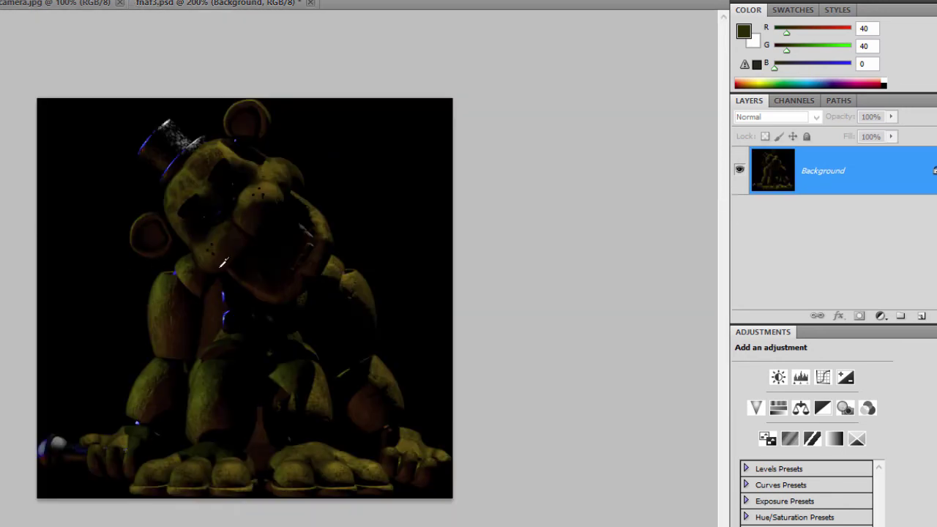
# Step: Sample the golden bear's face, then resample the fnaf3 figure, reading R 79, G 71, B 46
pyautogui.click(229, 249)
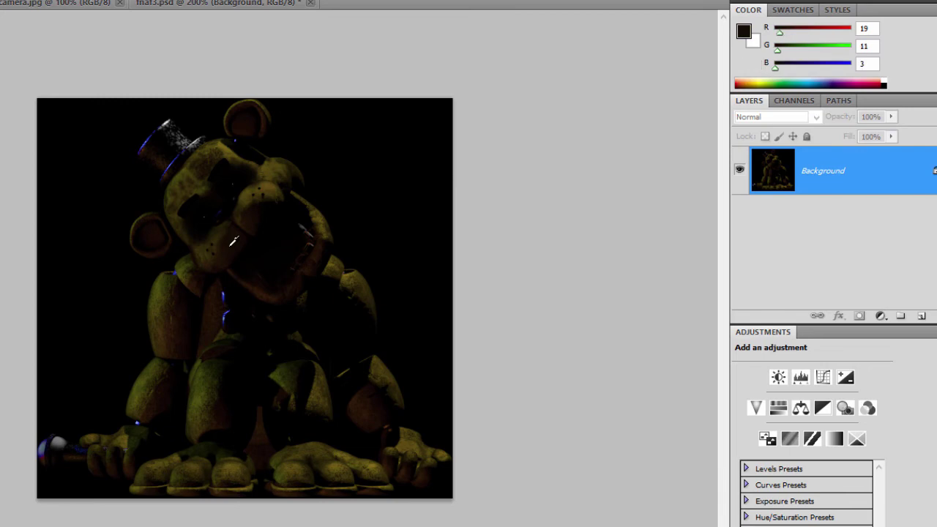
pyautogui.click(253, 213)
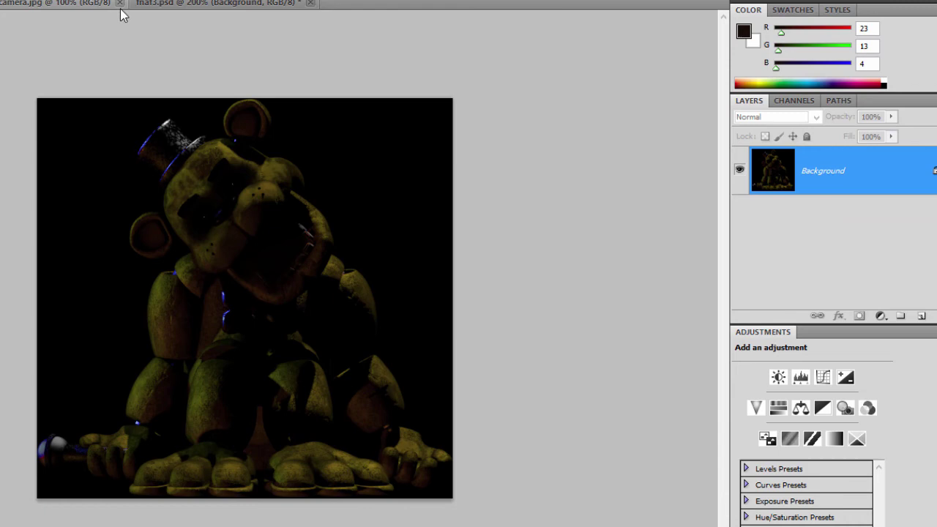
pyautogui.click(261, 5)
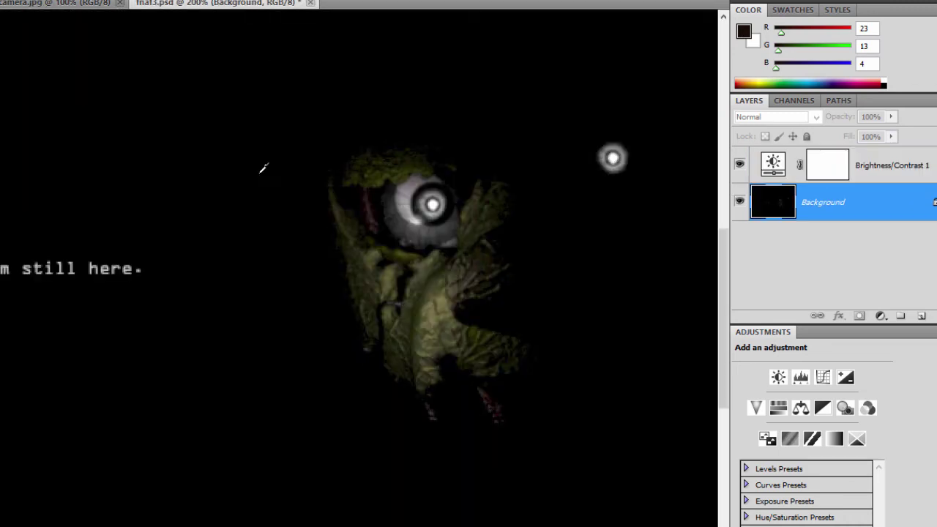
pyautogui.click(441, 345)
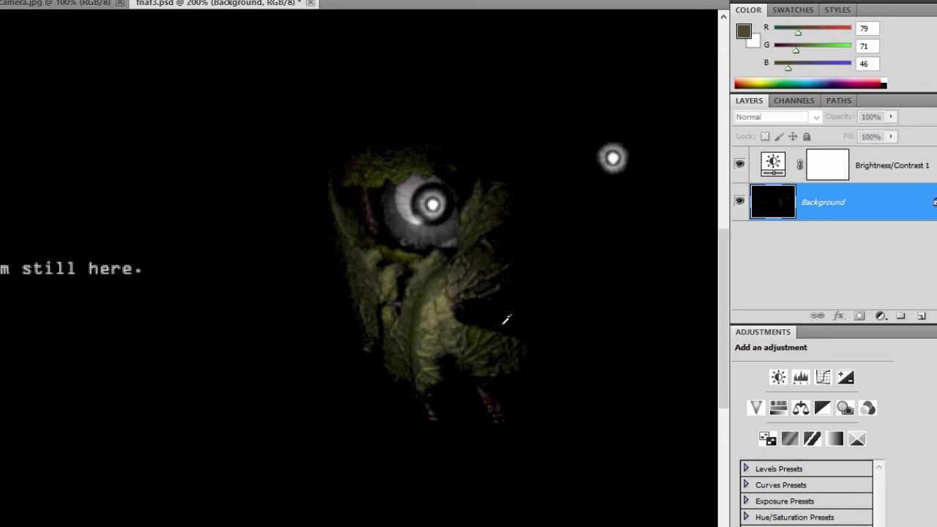
# Step: Hide the Brightness/Contrast layer and sample the figure's original dark colours
pyautogui.click(740, 165)
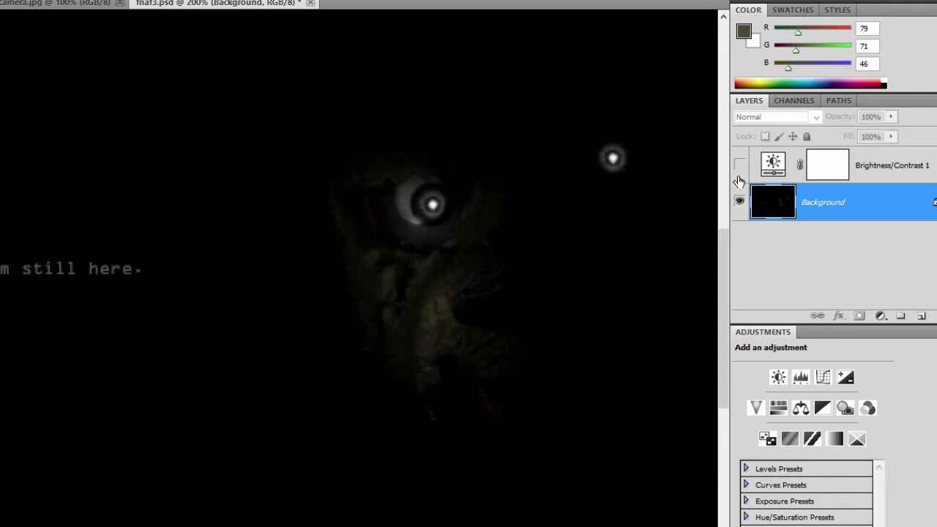
pyautogui.click(443, 329)
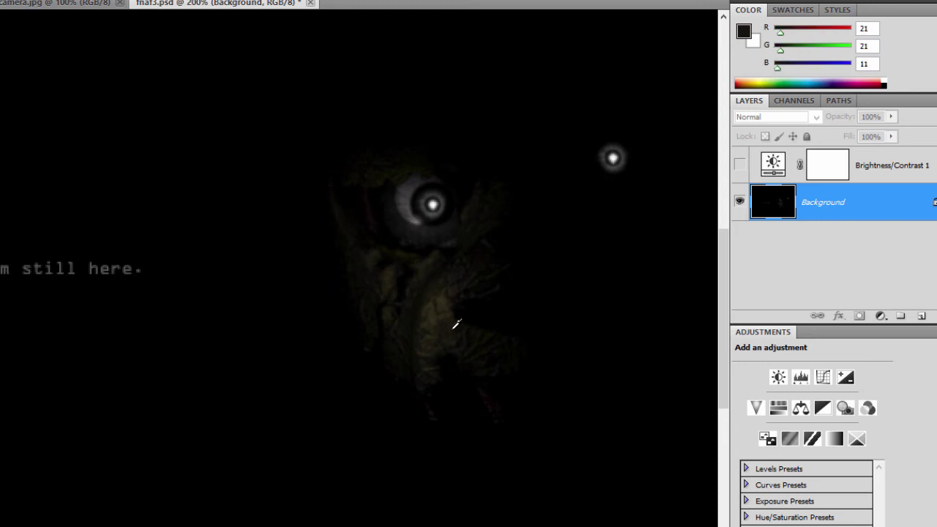
pyautogui.click(455, 328)
# Step: Sample a colour from the show stage image, then resample the fnaf3 figure's dark colour
pyautogui.click(13, 9)
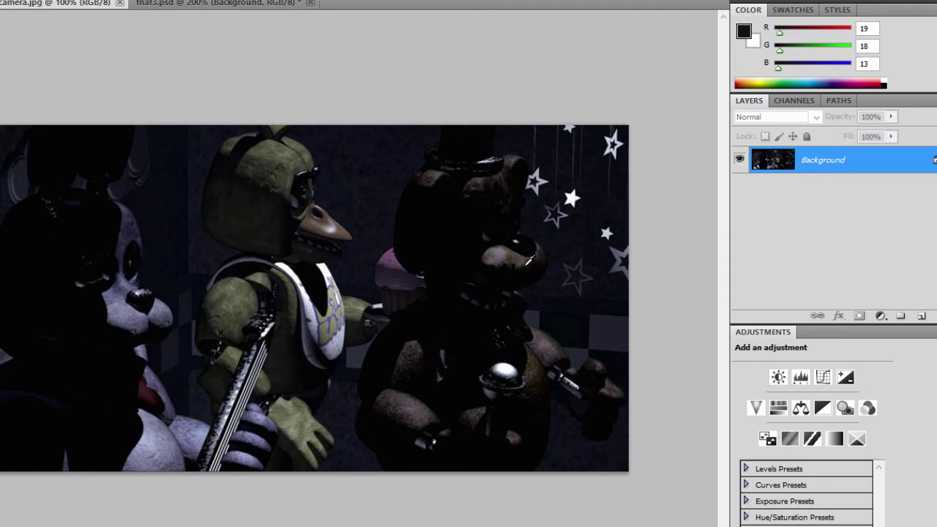
pyautogui.click(529, 259)
pyautogui.click(227, 3)
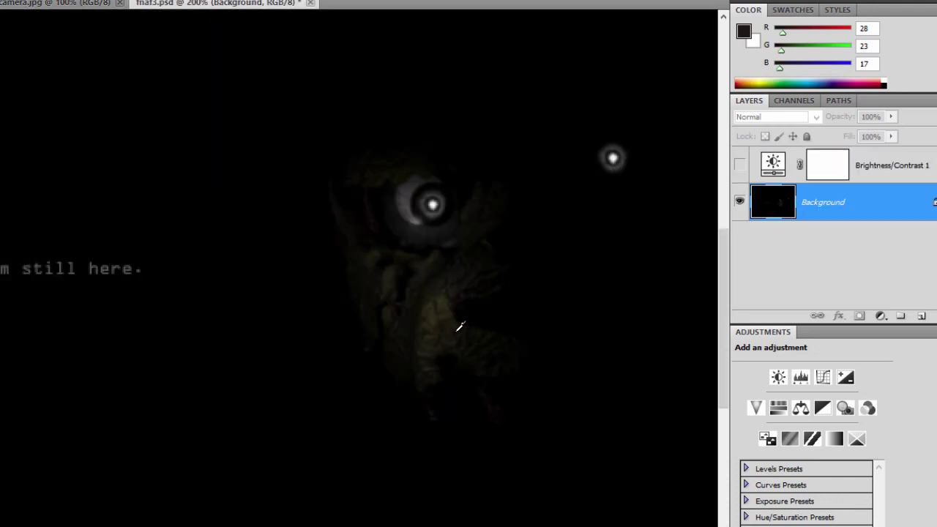
pyautogui.click(462, 323)
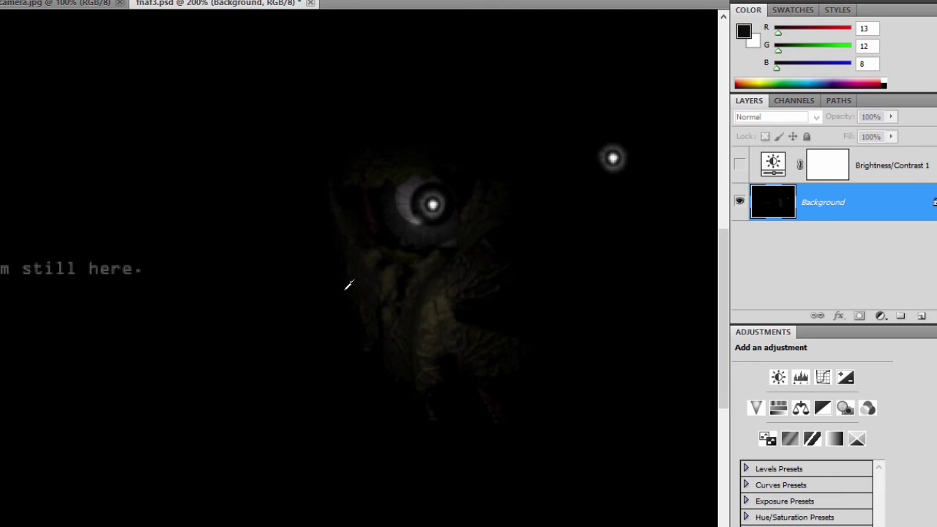
pyautogui.scroll(-1, 363, 336)
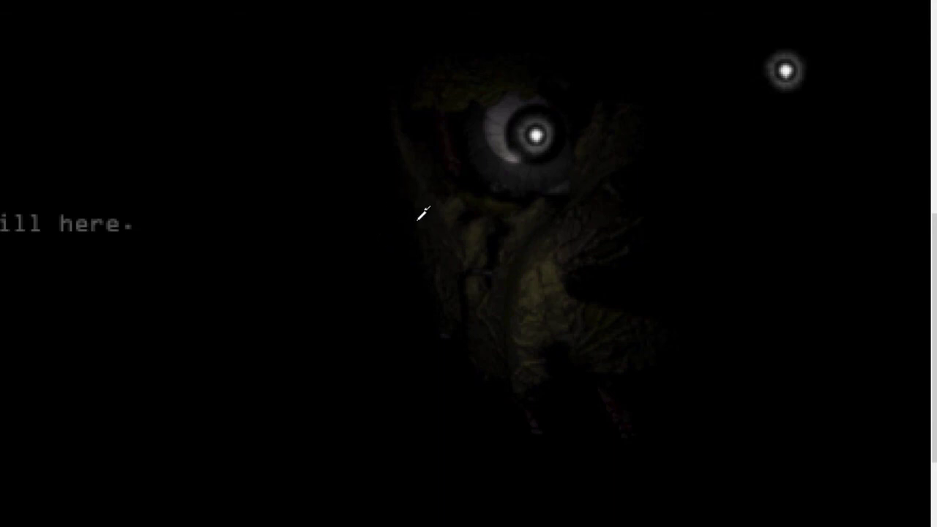
# Step: Set the fnaf3.psd view zoom to 100% in the status bar zoom box
pyautogui.scroll(1, 406, 199)
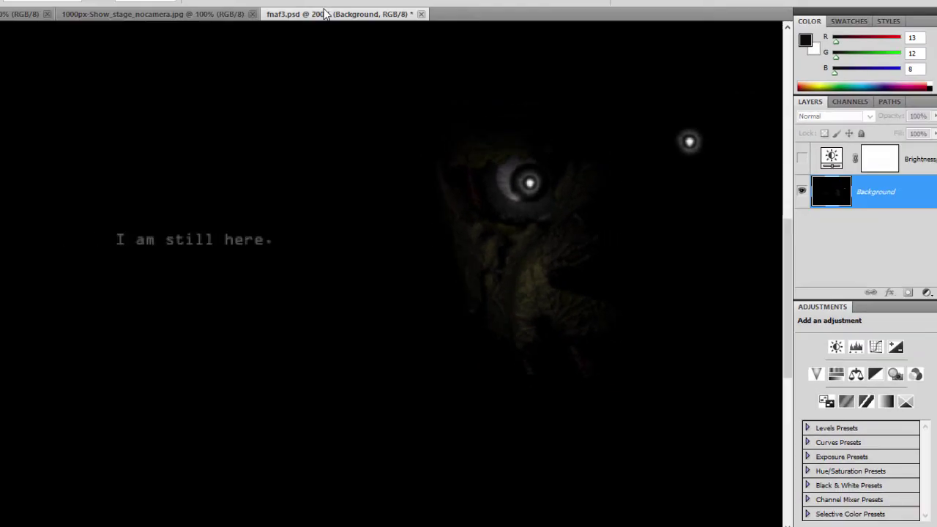
pyautogui.write('100')
pyautogui.press('Return')
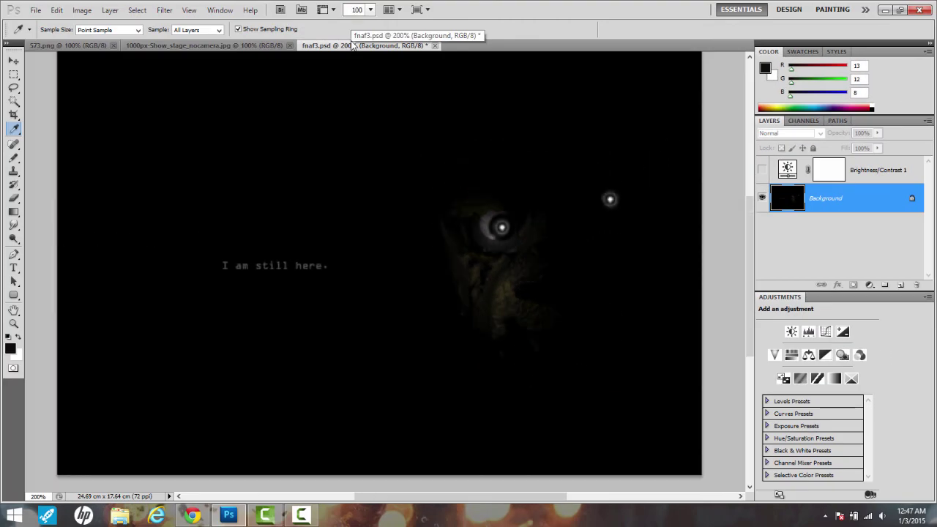